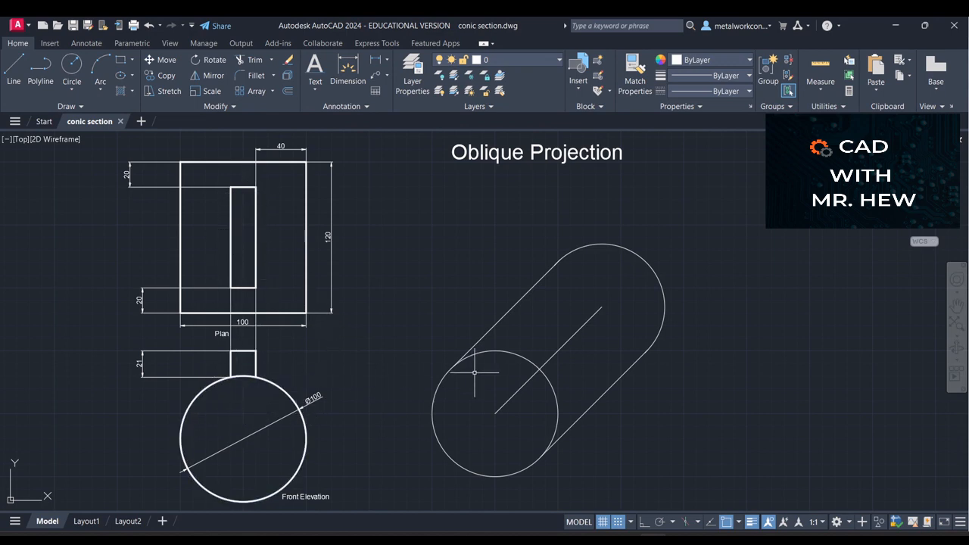
Step: Draw a vertical line from the front circle's centre up to its top quadrant in the oblique view
left_click(13, 67)
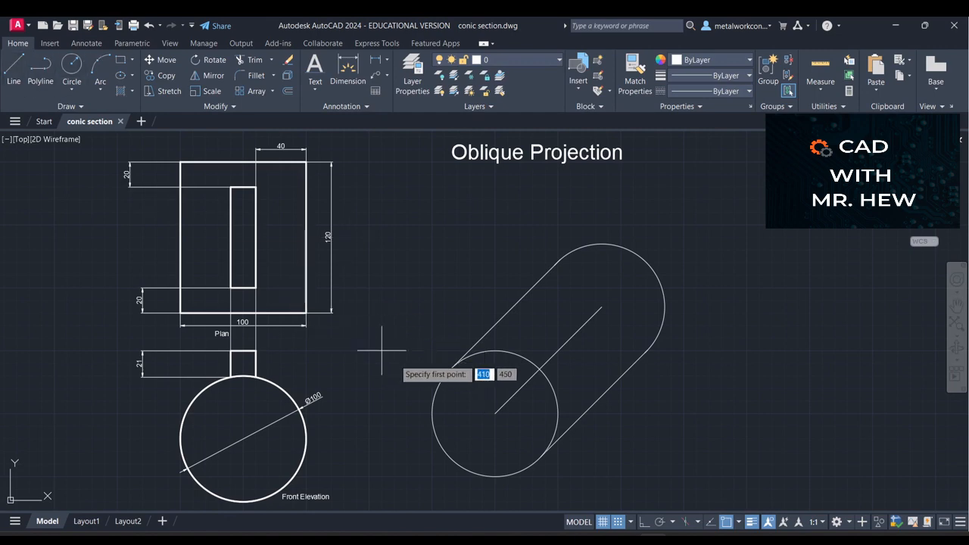
left_click(495, 414)
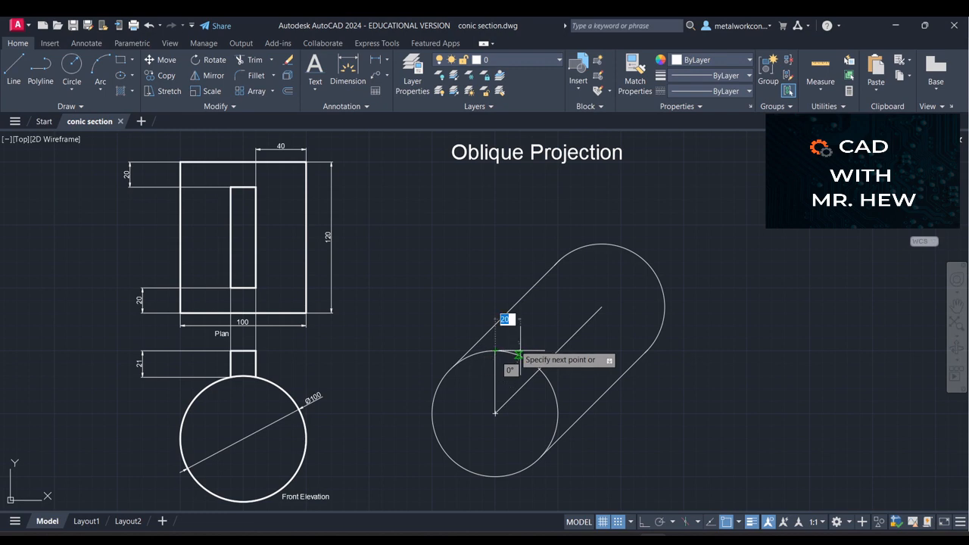
key("Escape")
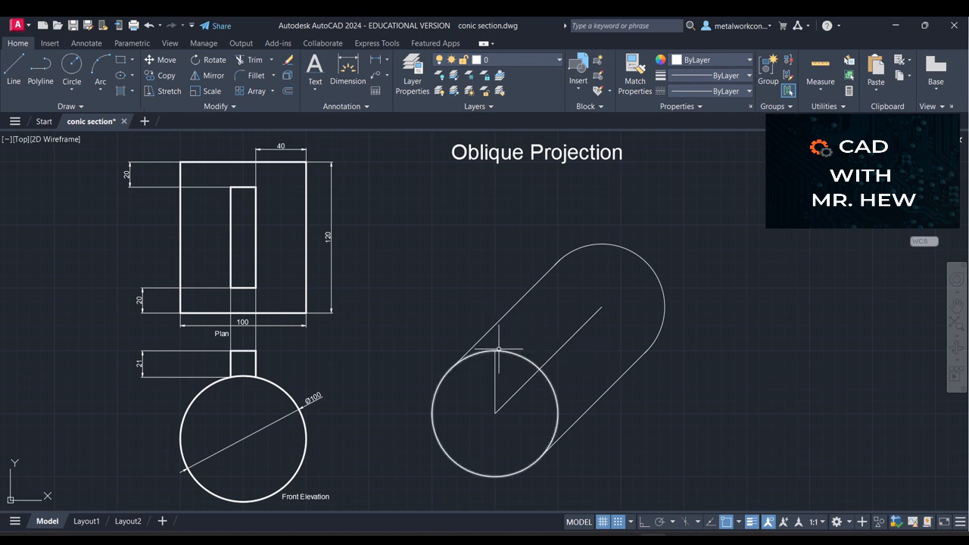
Step: Try to draw a 120-unit line at 40° from the front circle's top quadrant towards the rear arc
key("space")
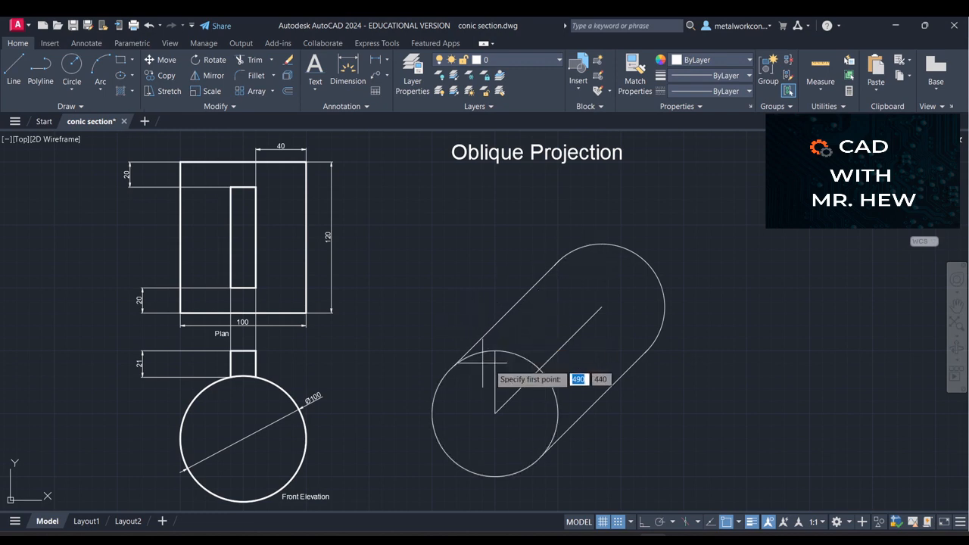
left_click(495, 350)
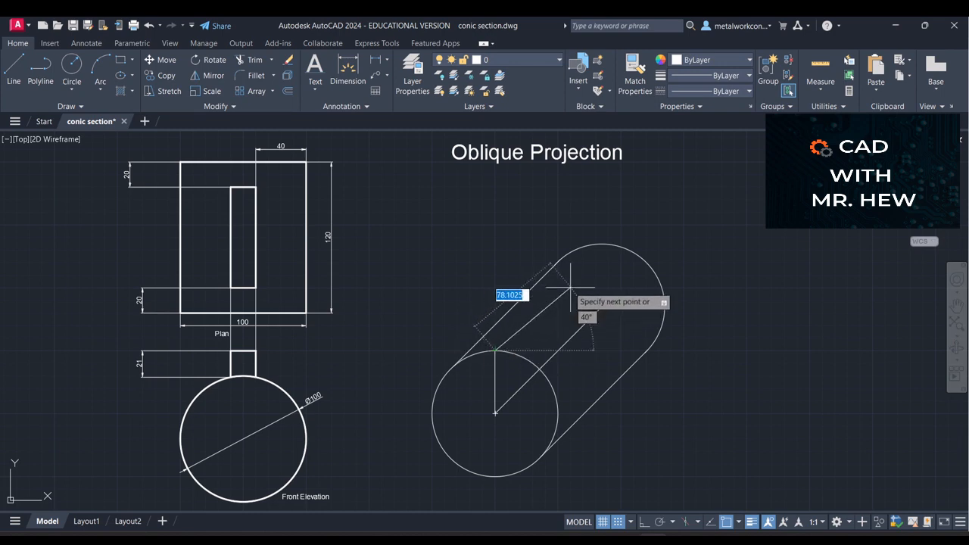
type("120")
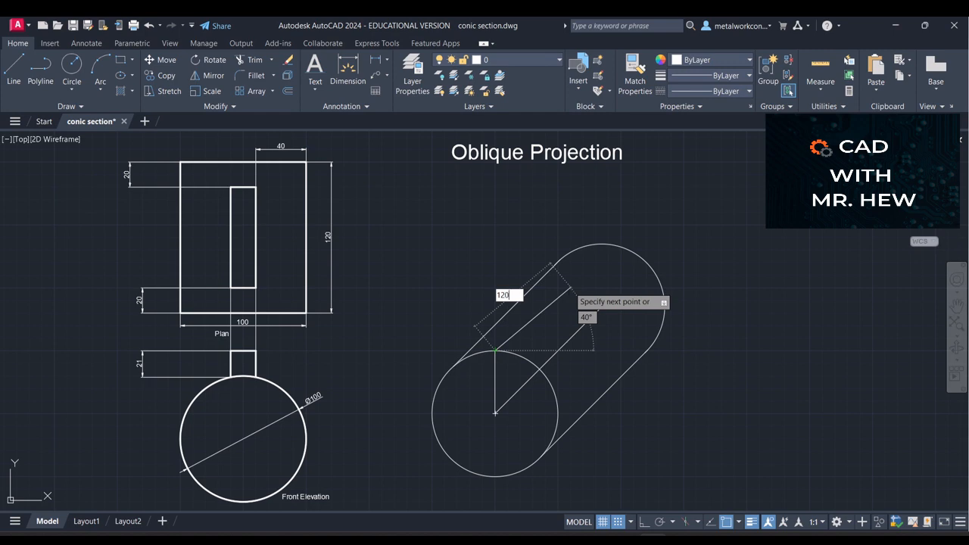
key("Return")
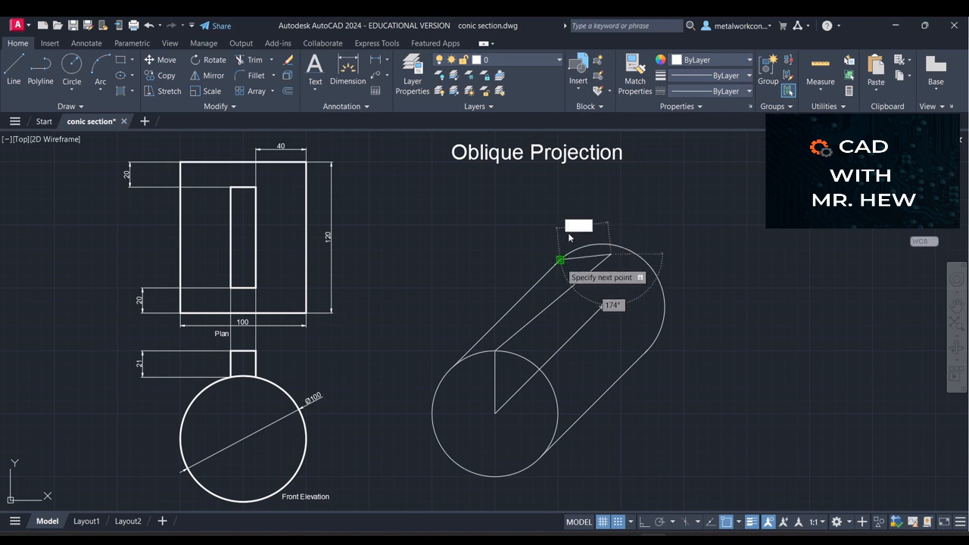
key("Escape")
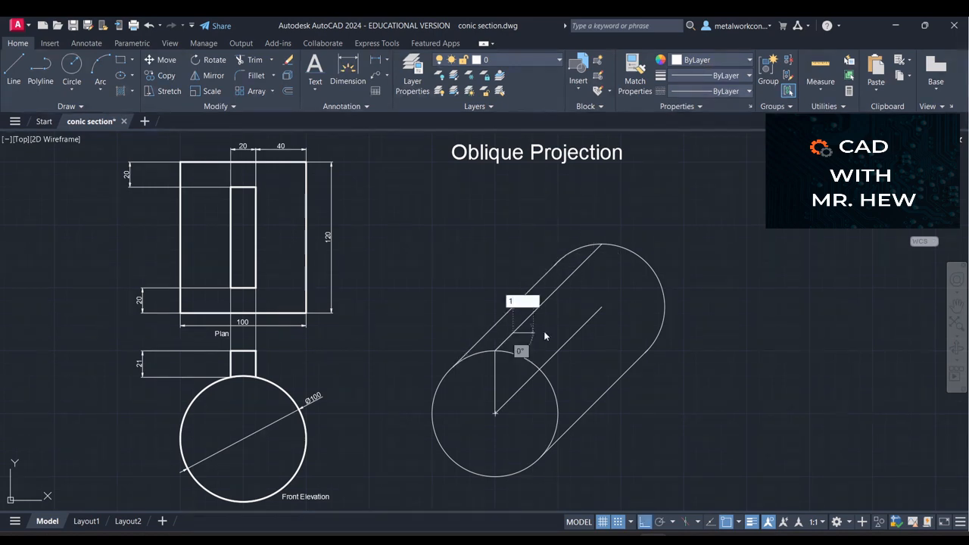
Step: Finish the 10-unit horizontal line rightward from the point near the slanted top line's front end, and with grid snap off add a 10-unit line leftward
key("BackSpace")
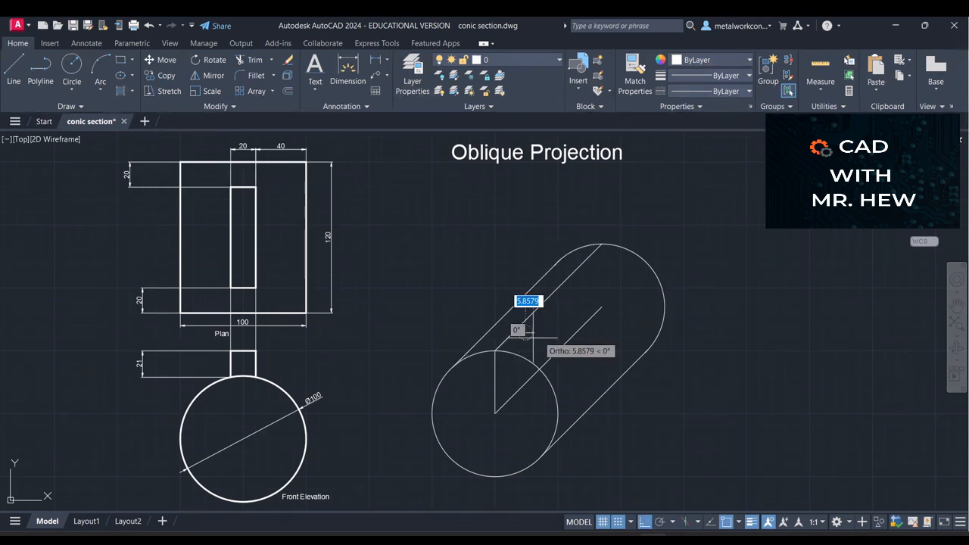
key("Escape")
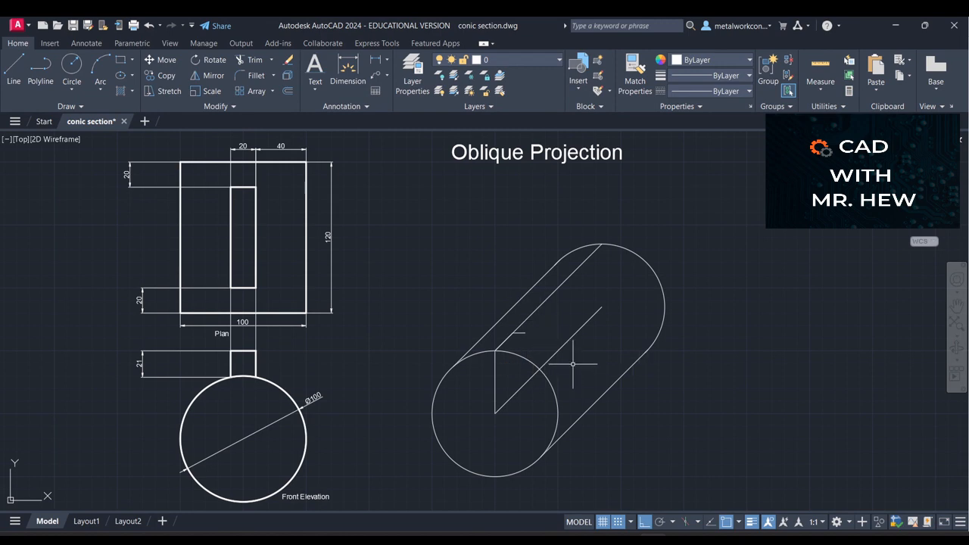
key("space")
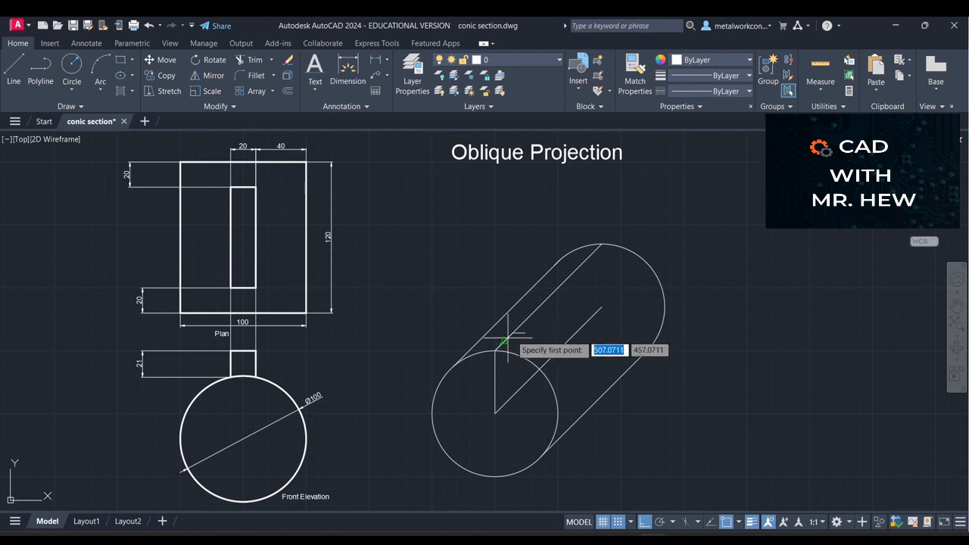
scroll(506, 339, "up", 4)
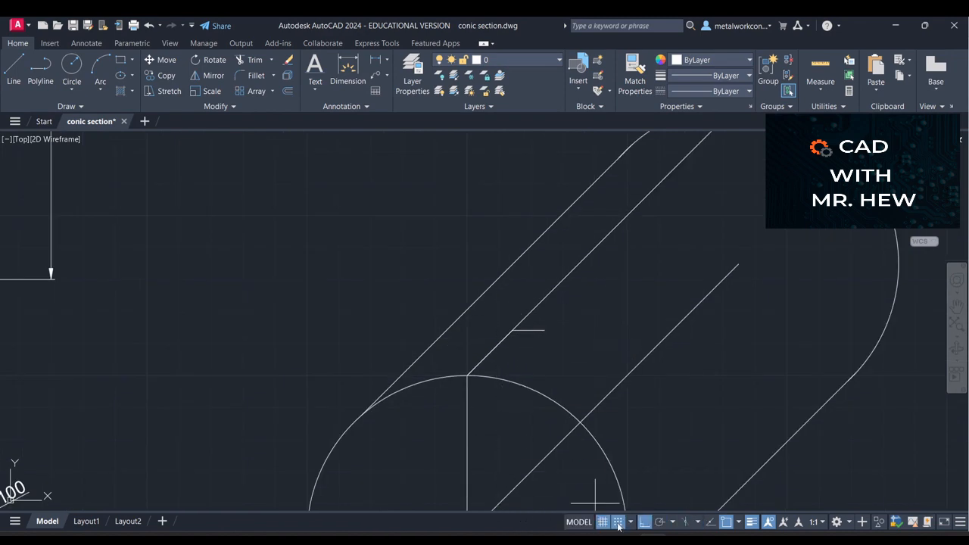
left_click(618, 526)
left_click(512, 330)
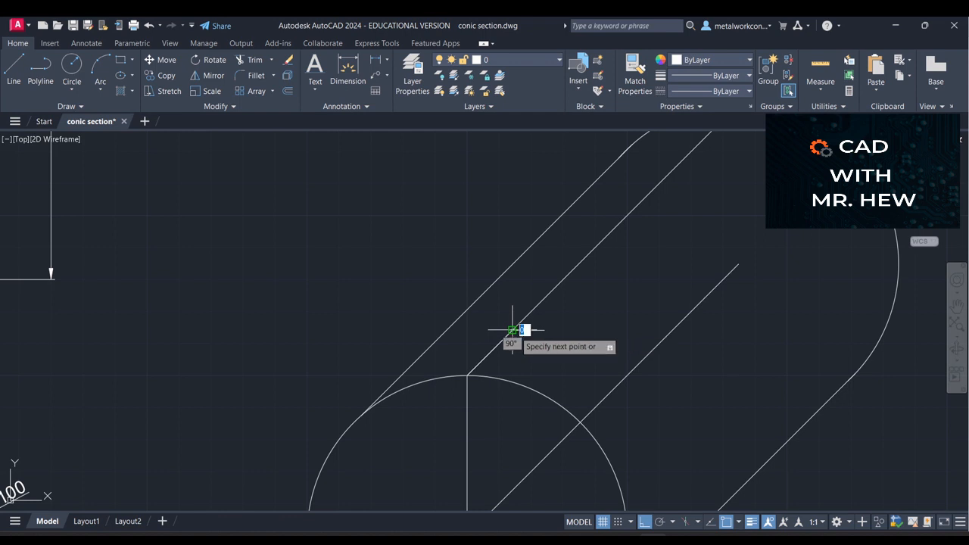
scroll(512, 331, "down", 2)
scroll(512, 330, "down", 2)
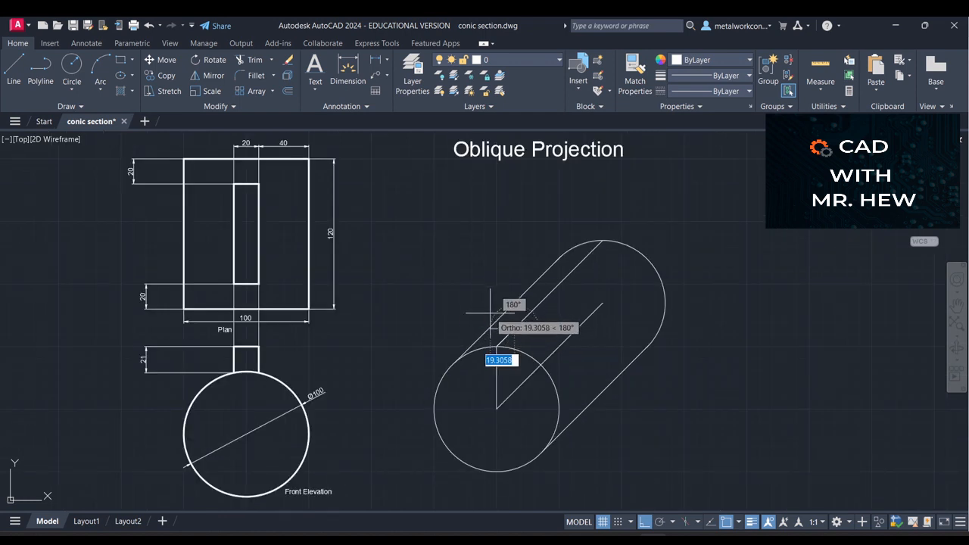
type("10")
key("Return")
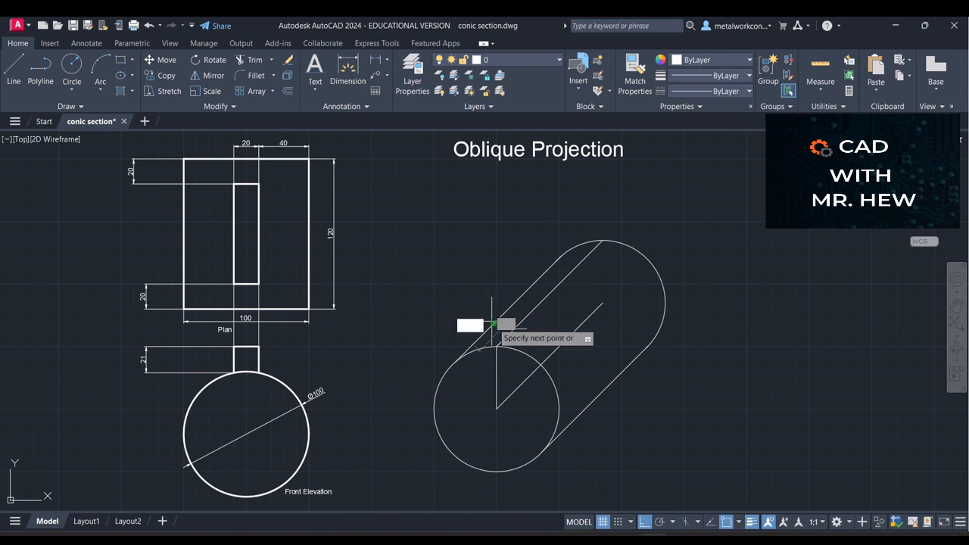
key("Return")
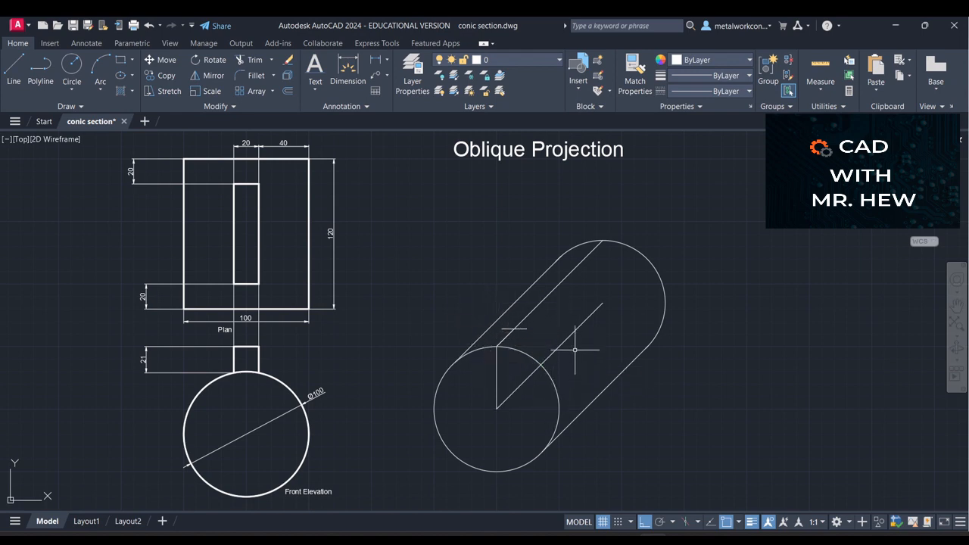
Step: Draw a 20-unit vertical line down from the slanted top line's rear end and a 10-unit line leftward, then delete the vertical one
key("Return")
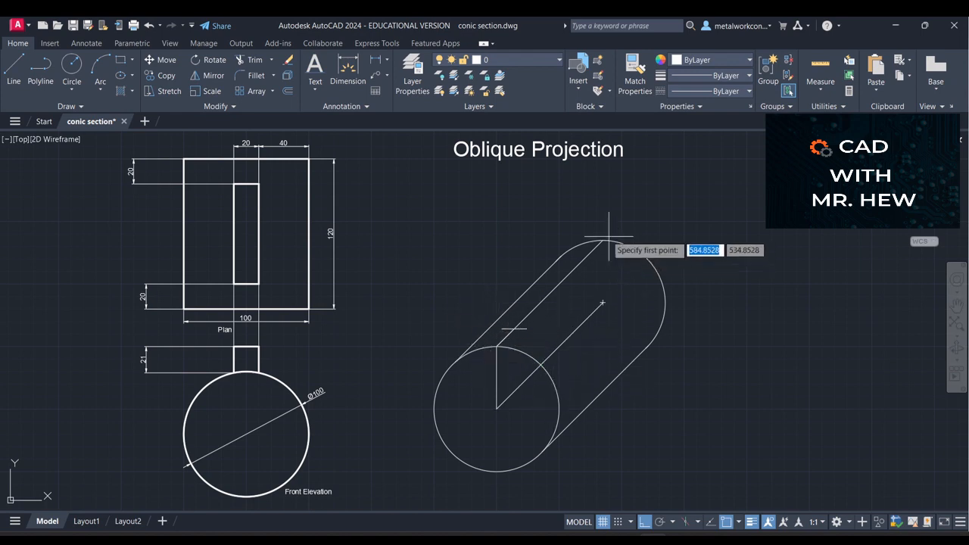
left_click(603, 242)
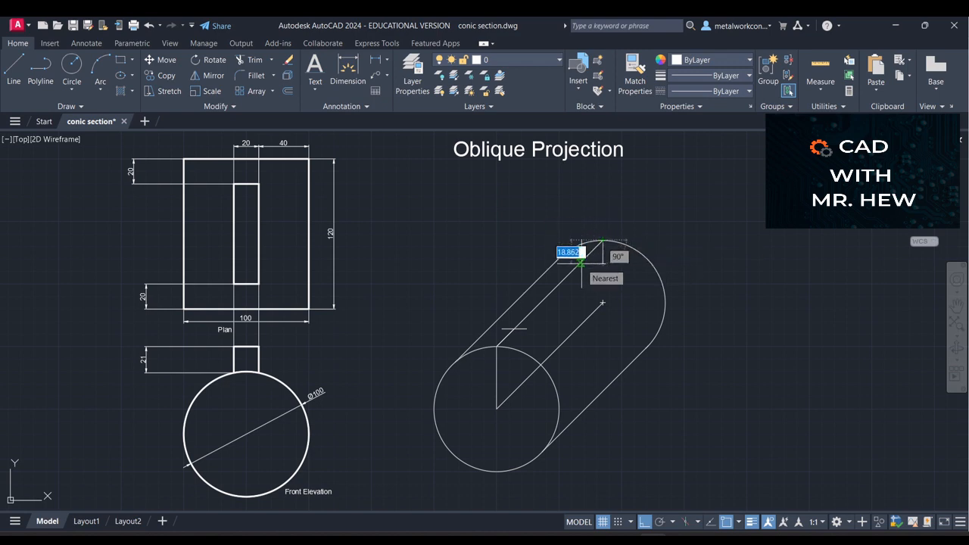
type("20")
key("Return")
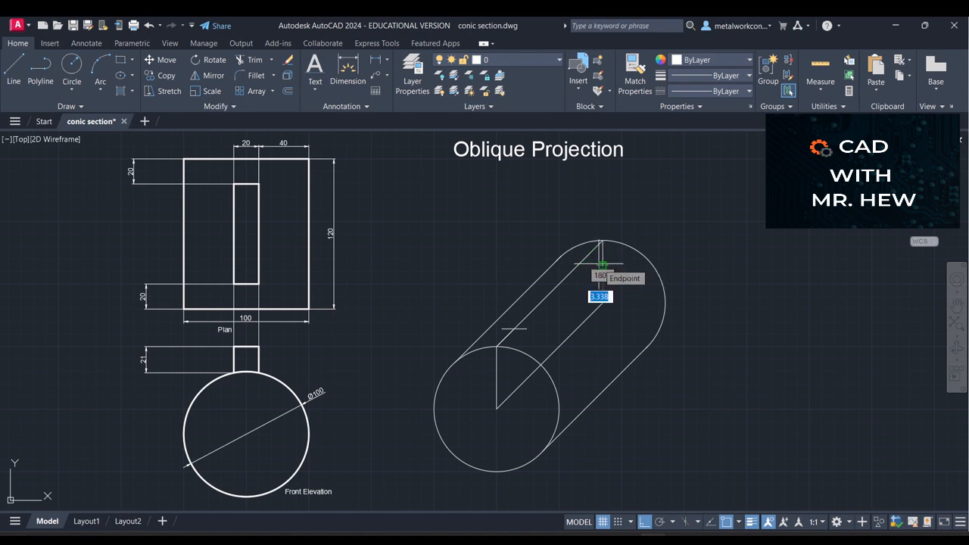
type("1")
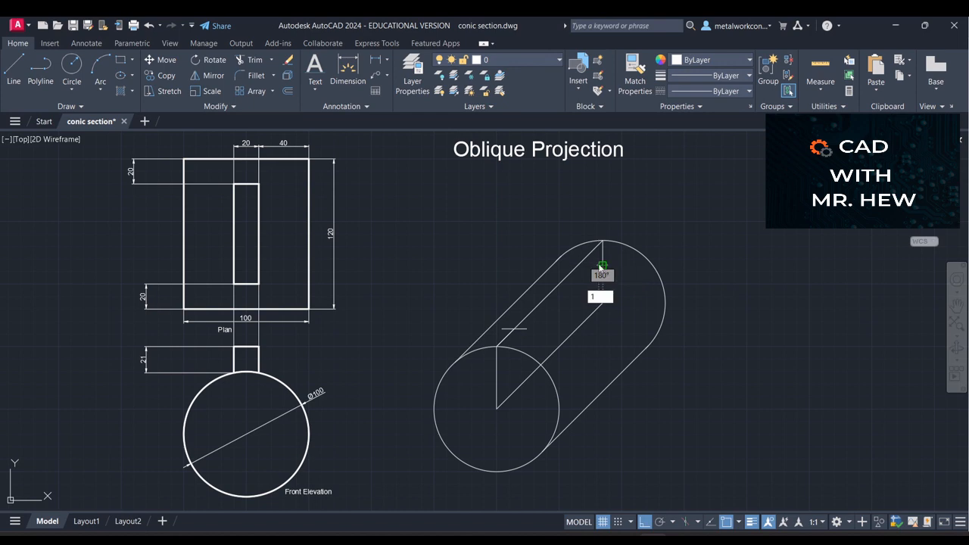
type("0")
key("Return")
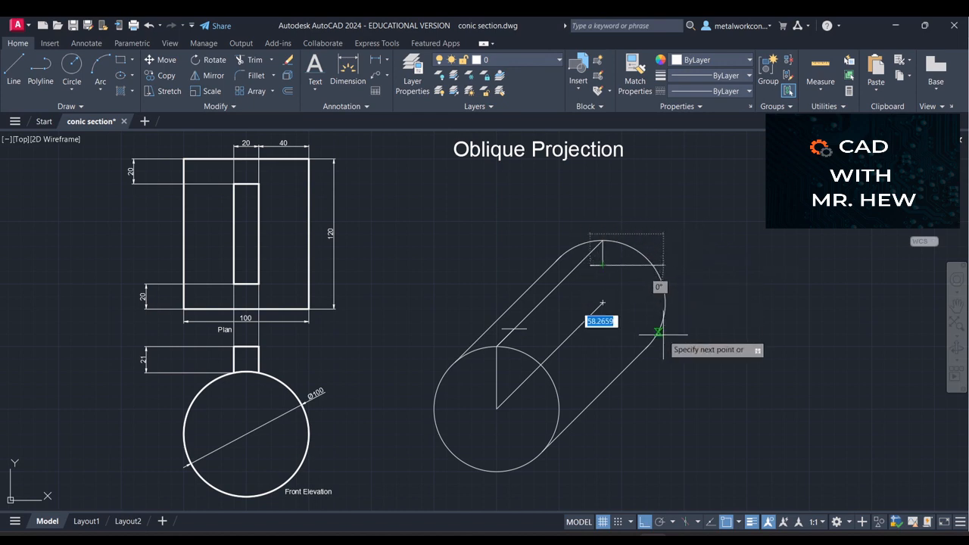
key("Escape")
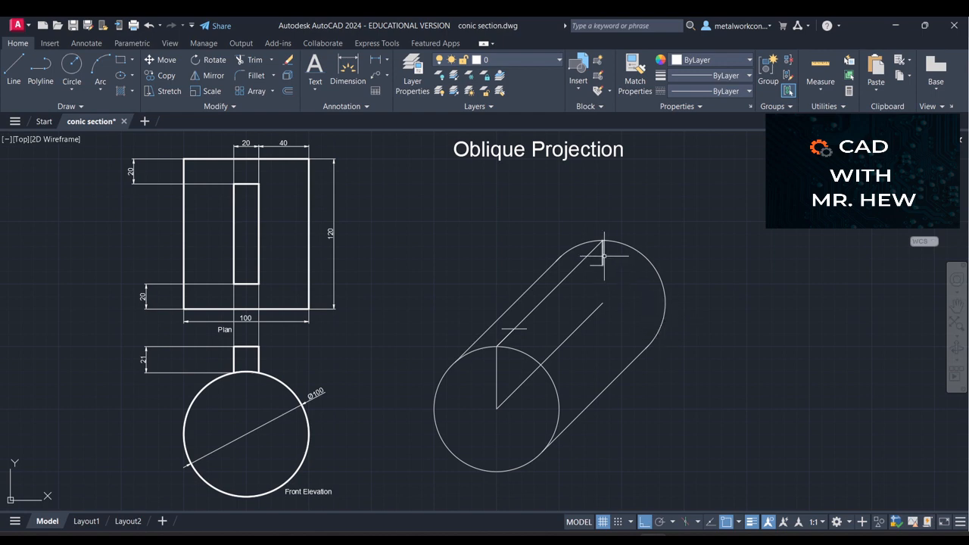
key("Escape")
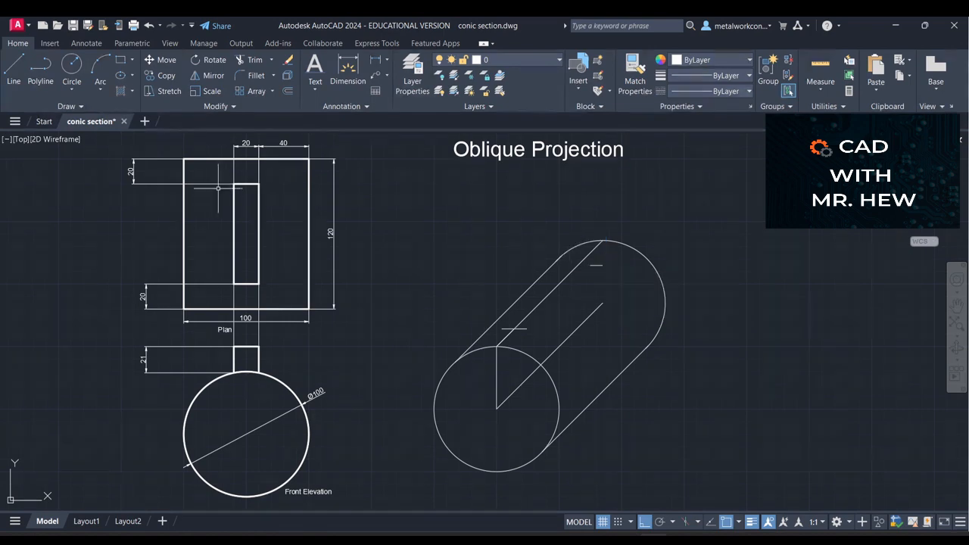
Step: Draw a line 20 units back along the slanted top line from its rear end without Ortho, then 10 units horizontally rightward with Ortho on
left_click(13, 63)
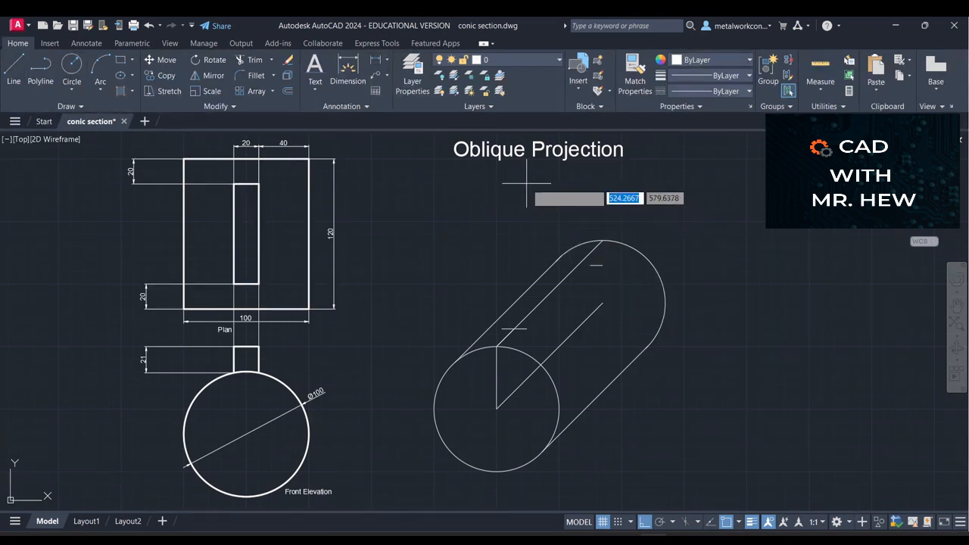
left_click(602, 241)
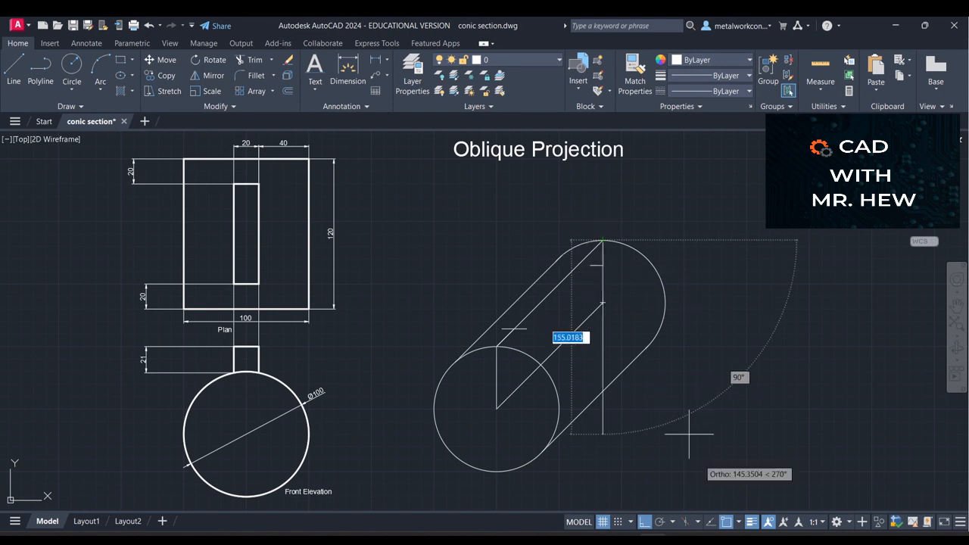
left_click(645, 522)
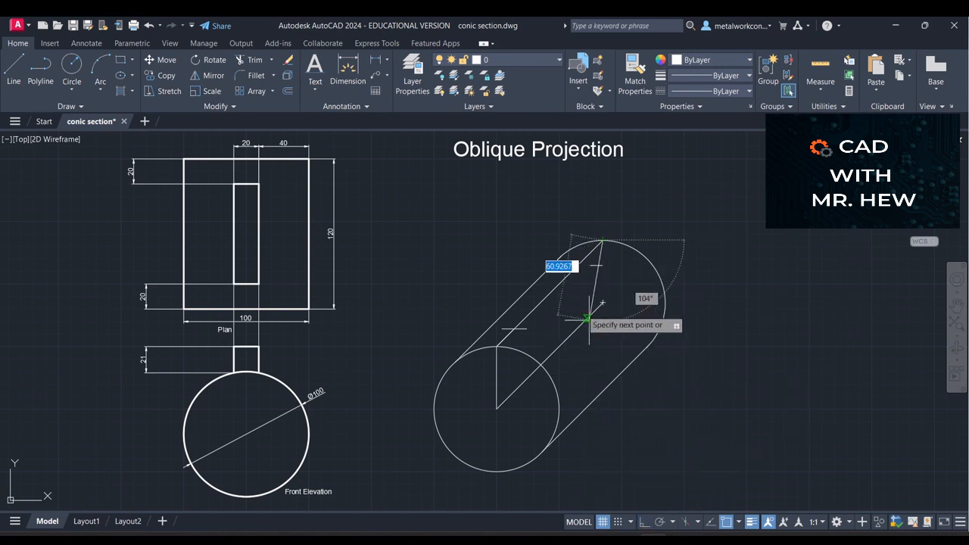
left_click(576, 268)
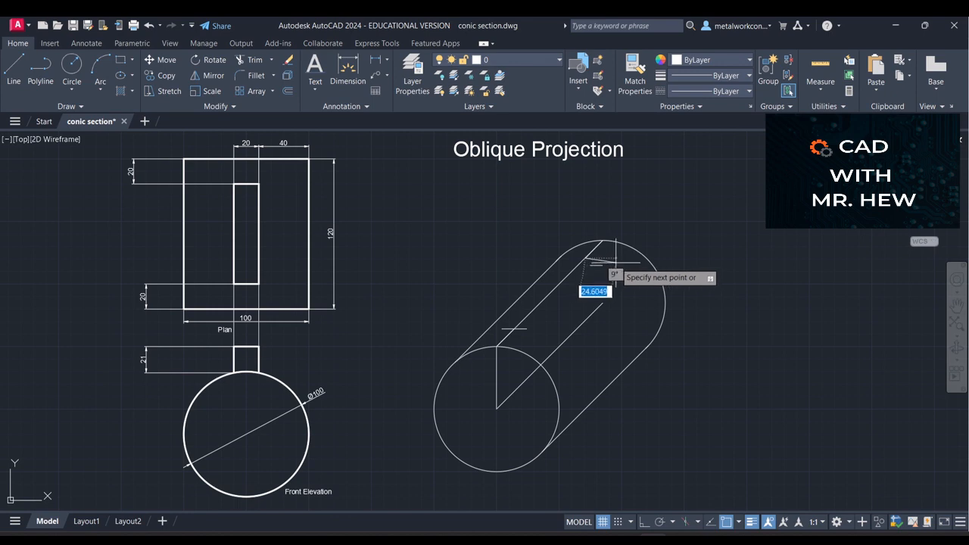
left_click(645, 521)
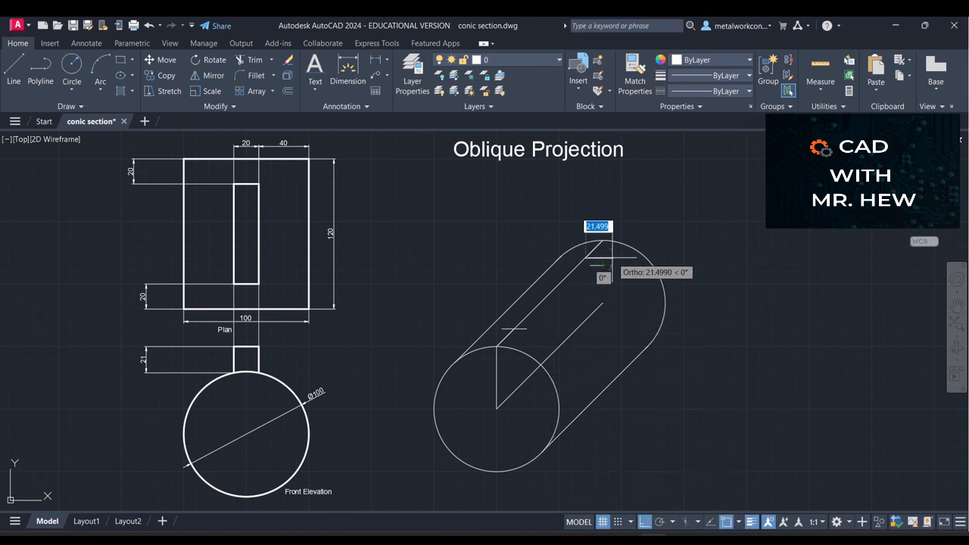
type("1")
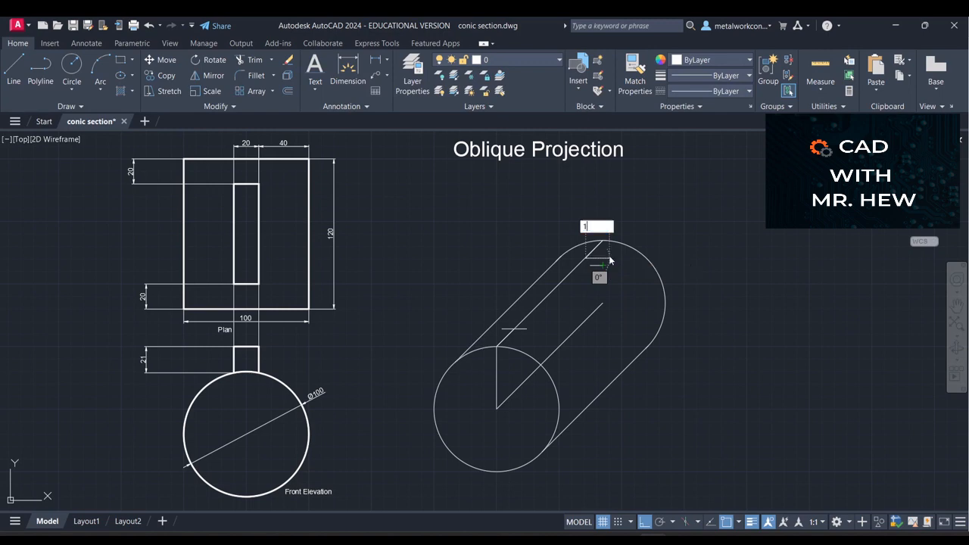
type("0")
key("Return")
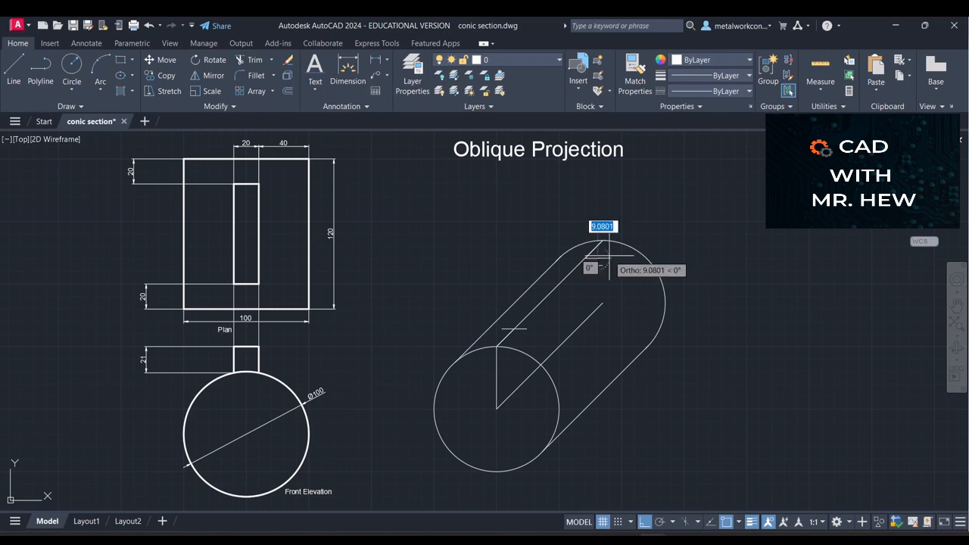
key("Return")
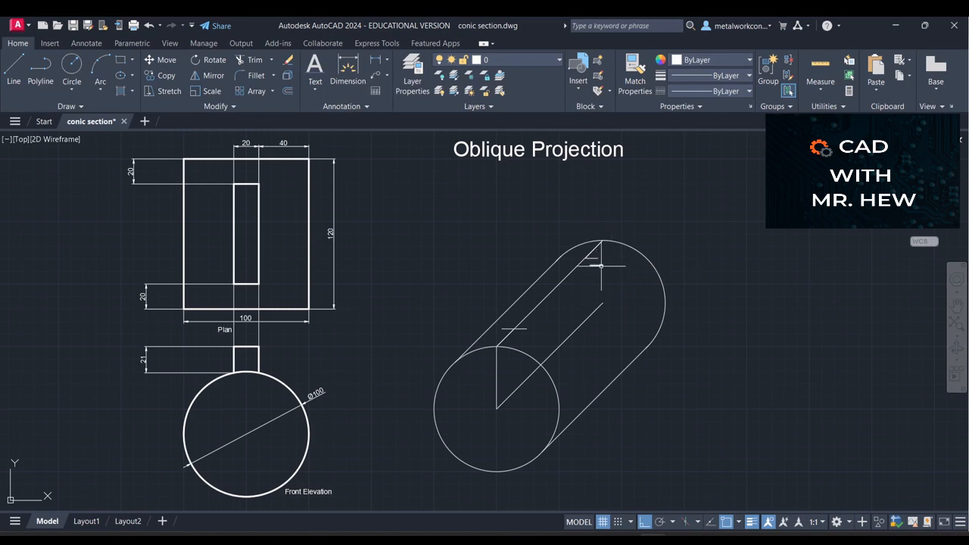
Step: Delete the stray short horizontal line below the rear mark and draw a 10-unit horizontal line leftward from the mark's point on the top line
left_click(598, 265)
mouse_move(603, 267)
left_click(13, 66)
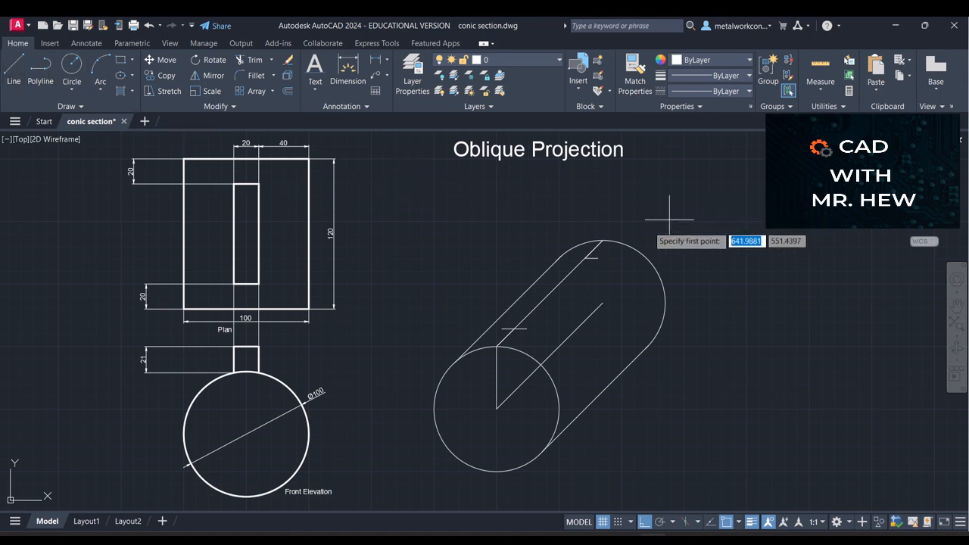
left_click(595, 258)
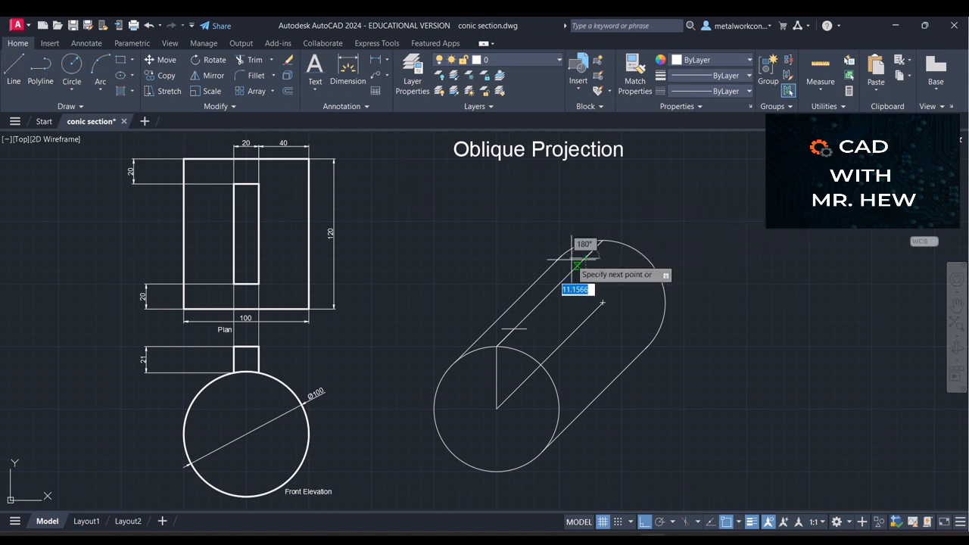
type("1")
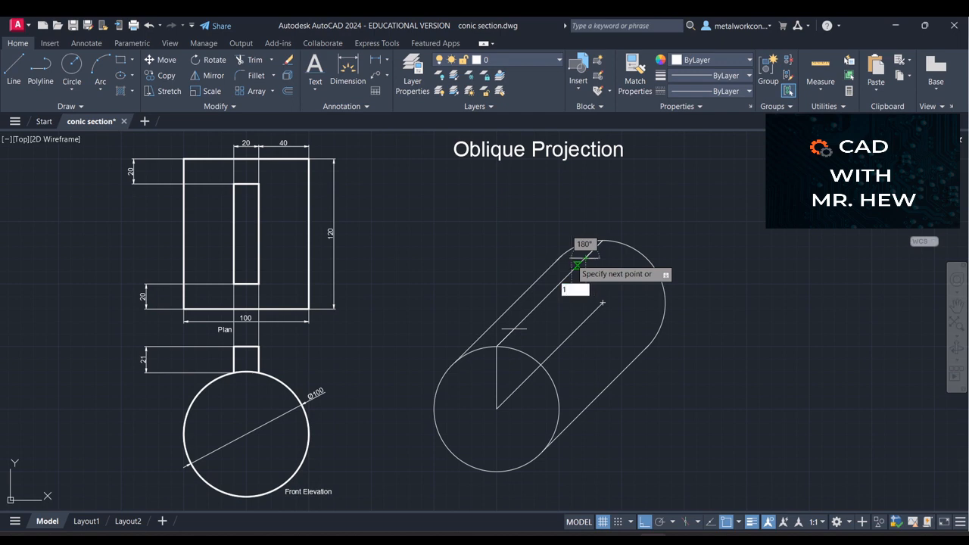
type("0")
key("Return")
key("Escape")
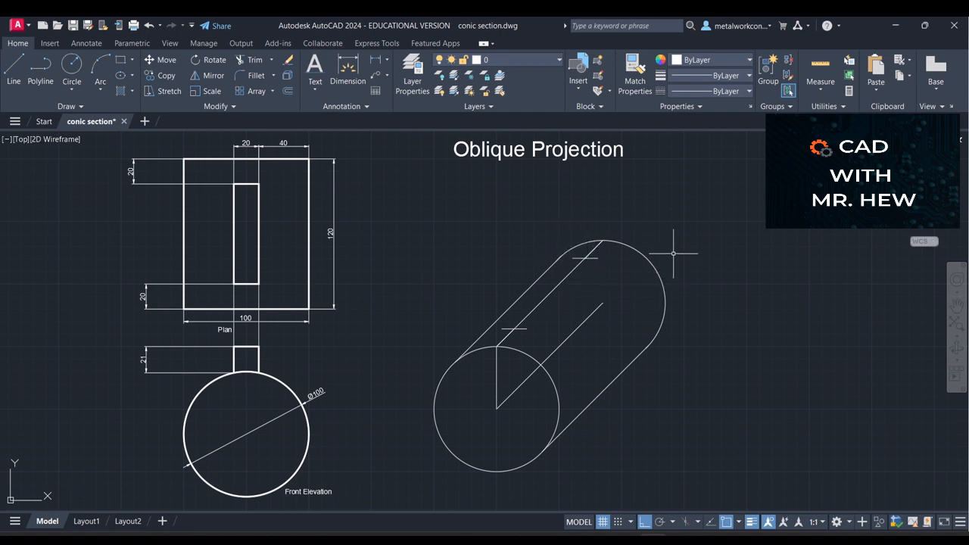
Step: Join the right ends and the left ends of the two short horizontal lines with slanted lines, closing the key's base outline
left_click(13, 72)
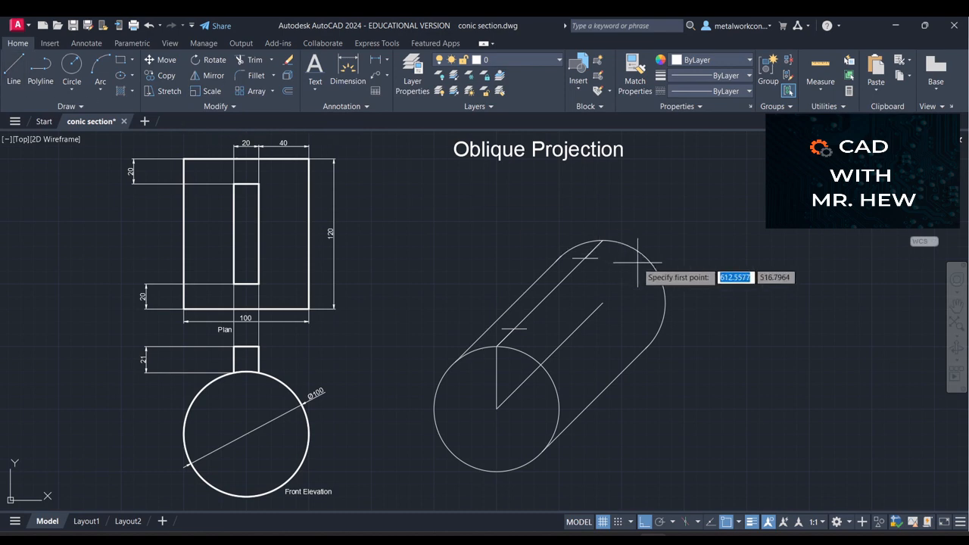
left_click(598, 259)
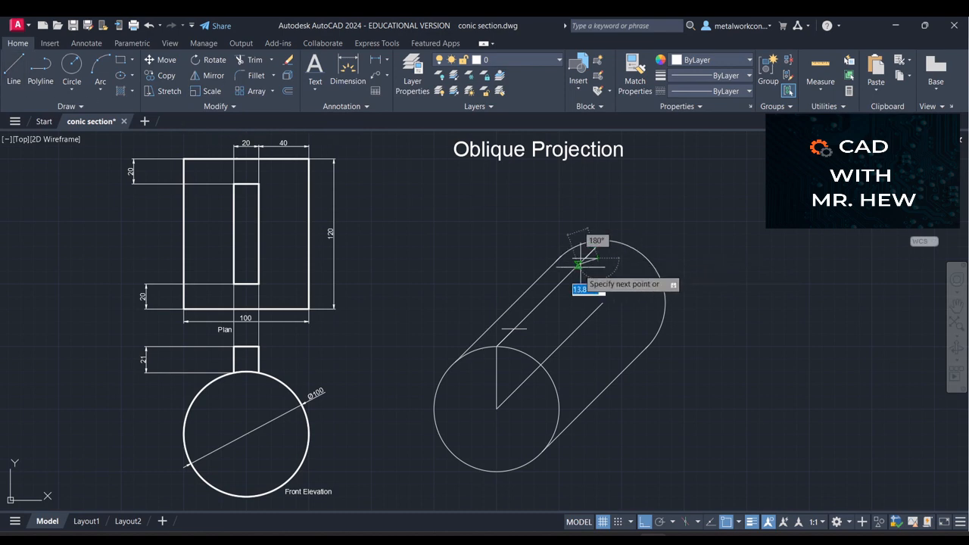
left_click(527, 329)
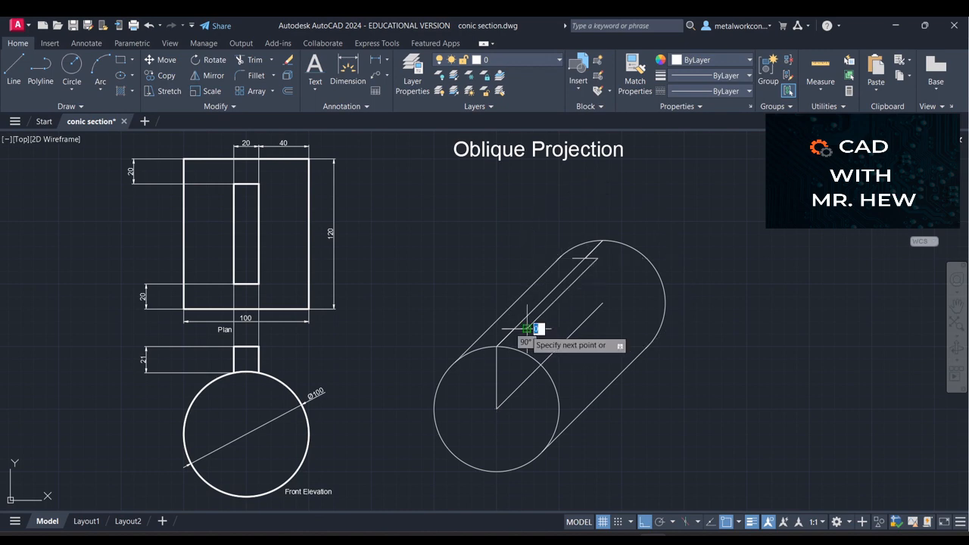
key("Return")
key("Return")
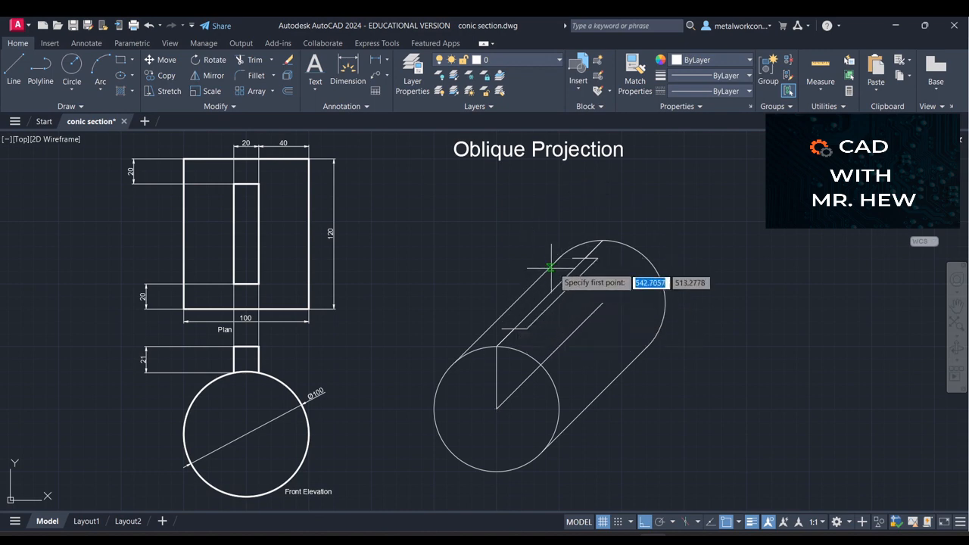
left_click(574, 259)
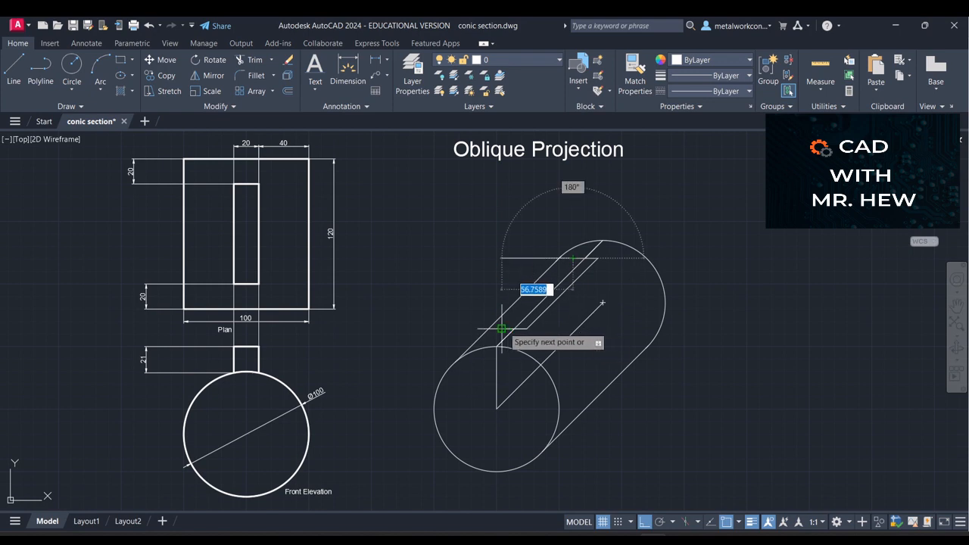
left_click(501, 328)
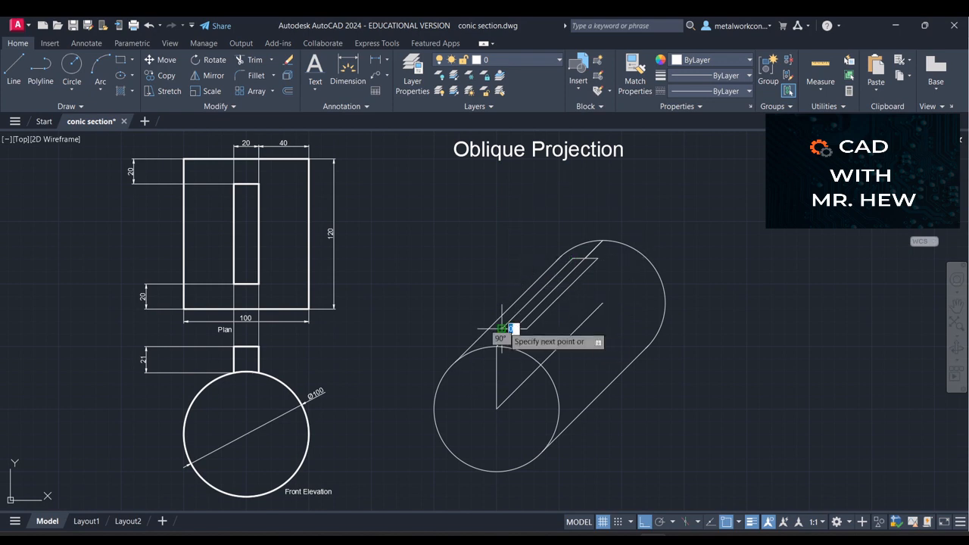
key("Return")
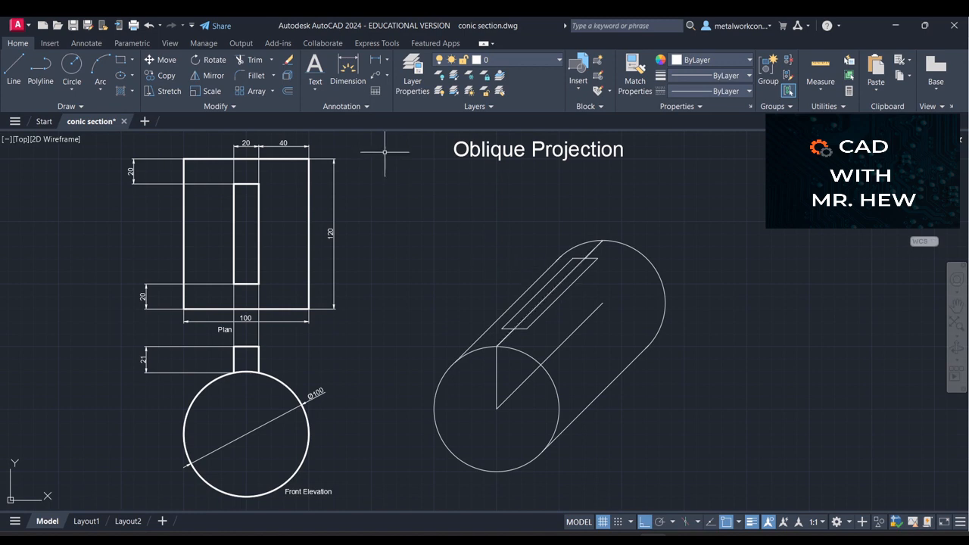
Step: Draw the key's front face from the base's front-left corner with lines 21 up, 20 rightward and 21 down
type("l")
key("Return")
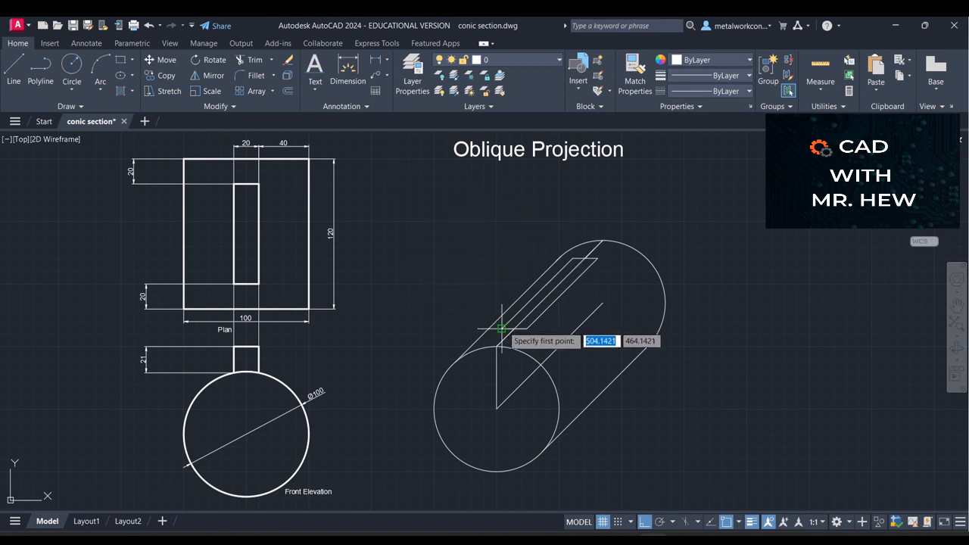
left_click(502, 328)
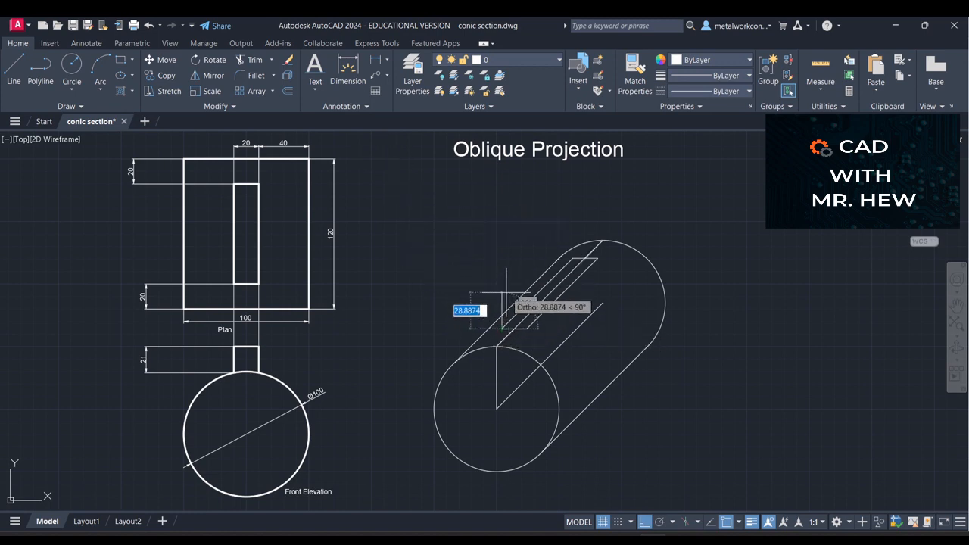
type("21")
key("Return")
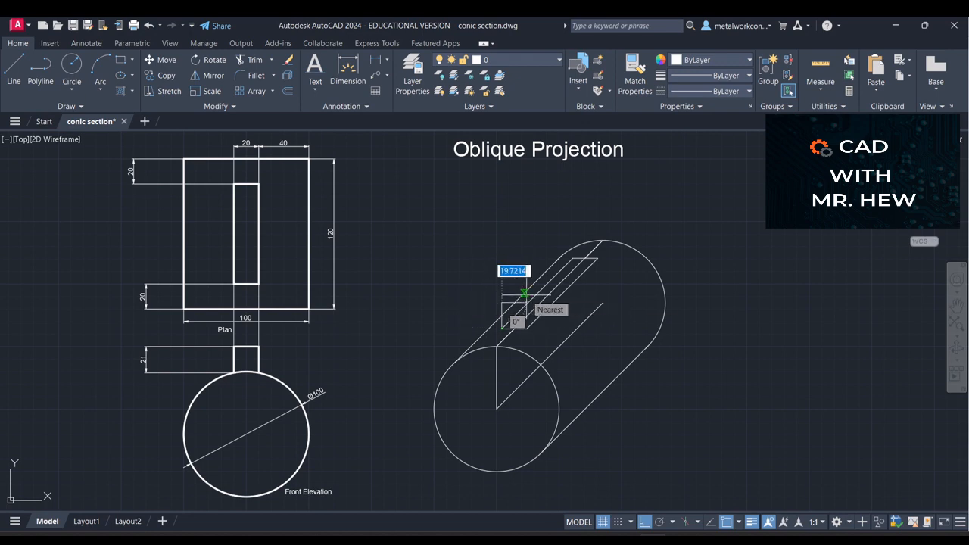
type("20")
key("Return")
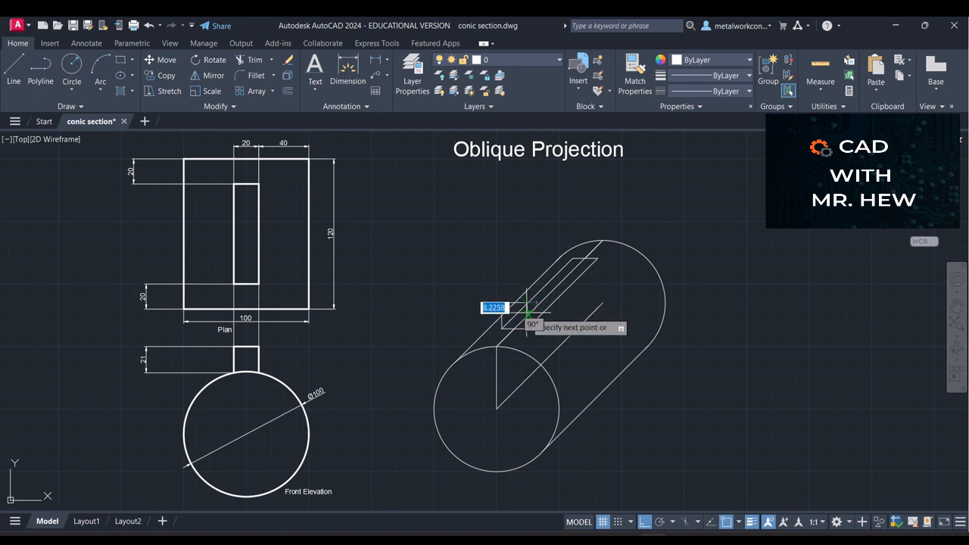
type("21")
key("Return")
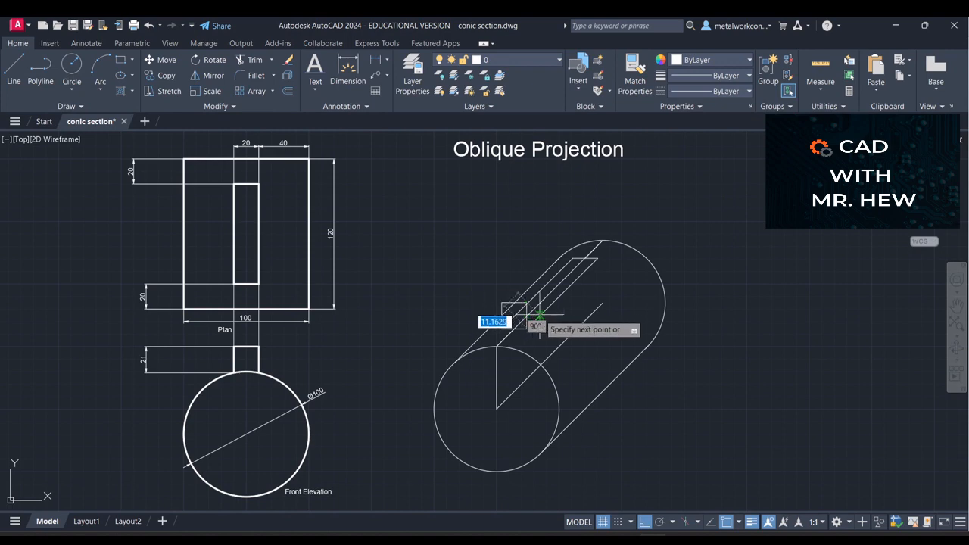
key("Return")
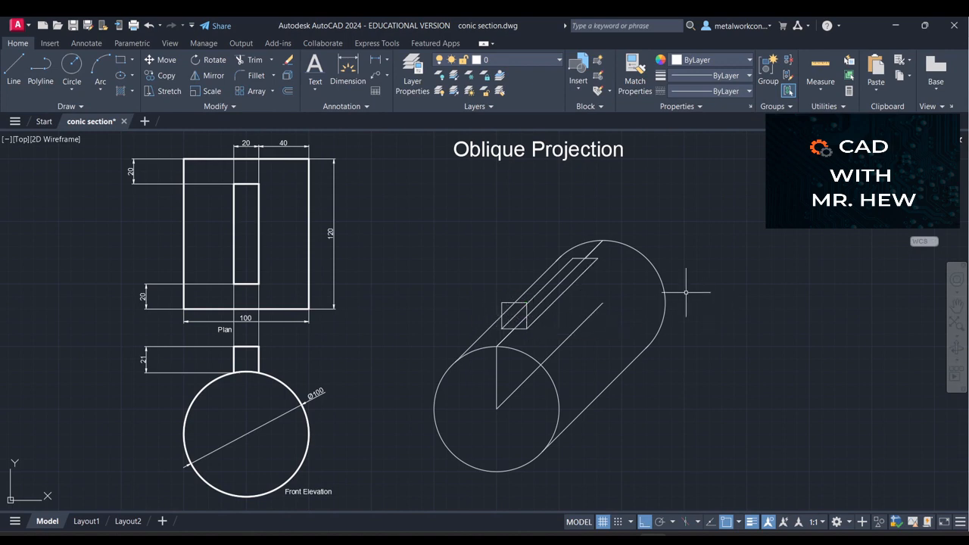
Step: Draw the key's rear face from the base's rear-left corner: 21 up, 20 rightward and down to the rear-right base corner
key("space")
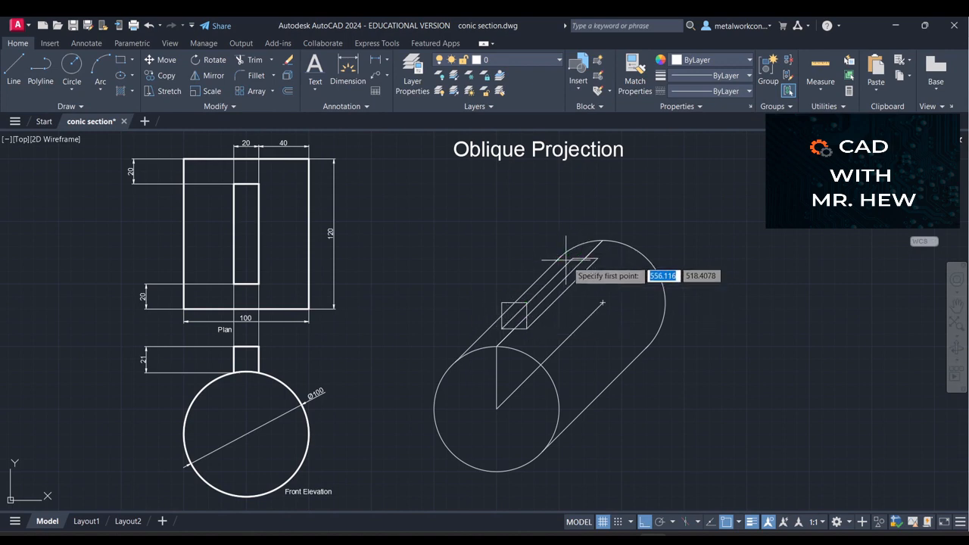
left_click(573, 258)
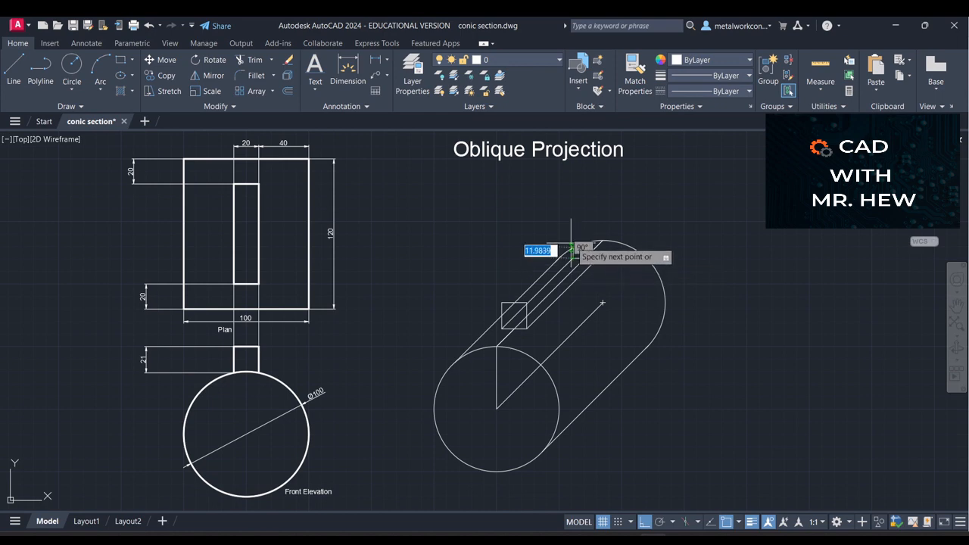
type("20")
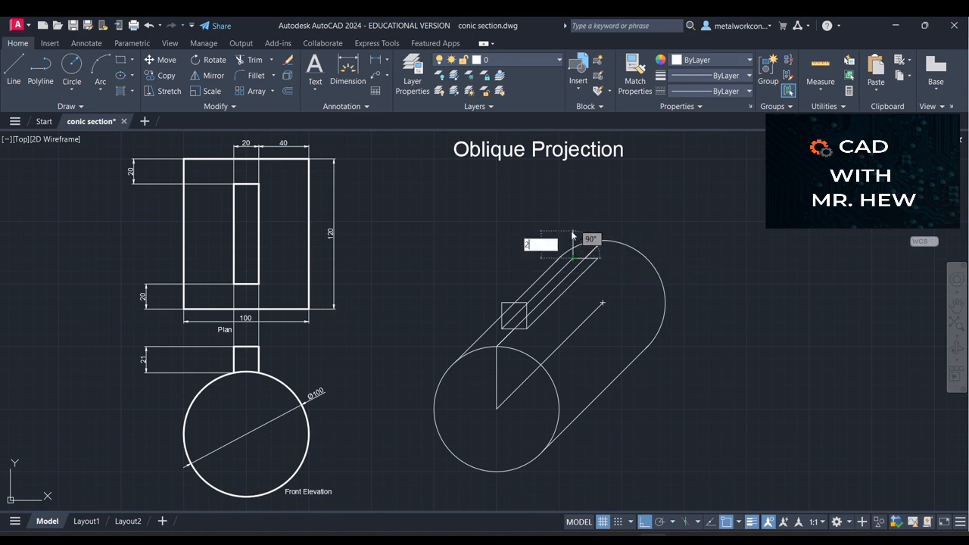
key("Return")
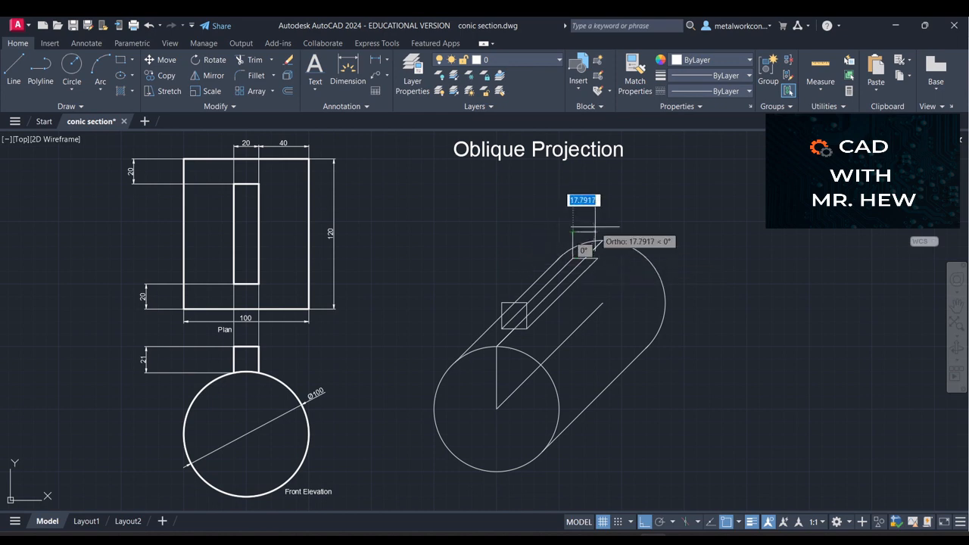
type("20")
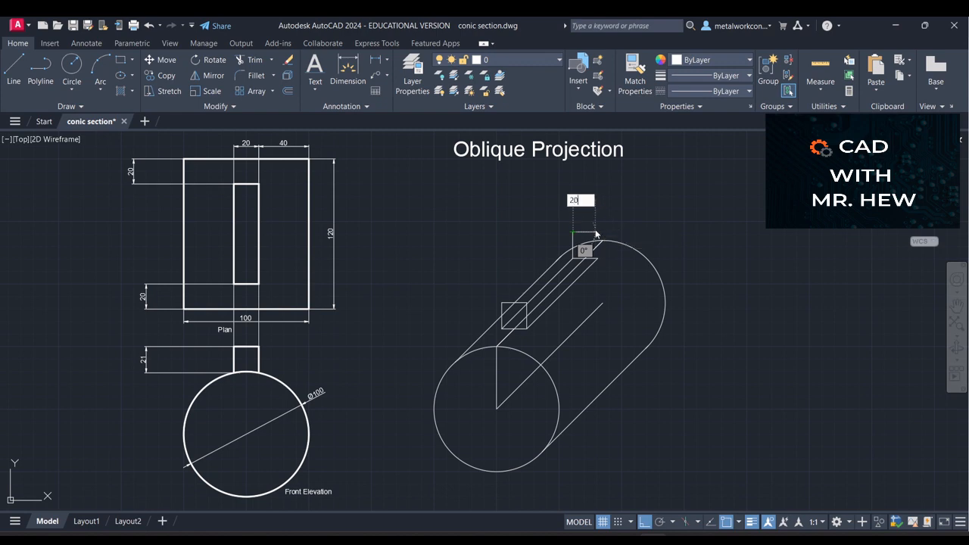
key("Return")
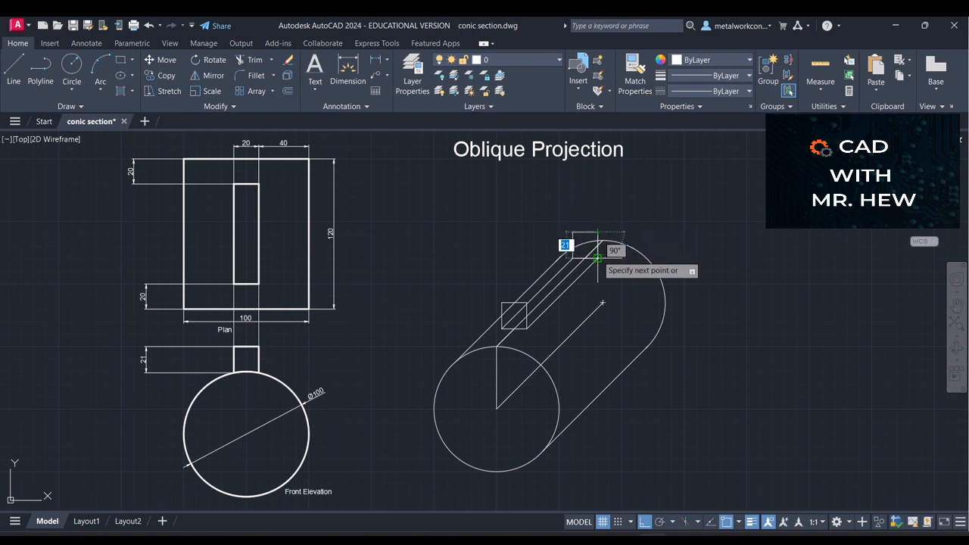
left_click(597, 258)
key("Escape")
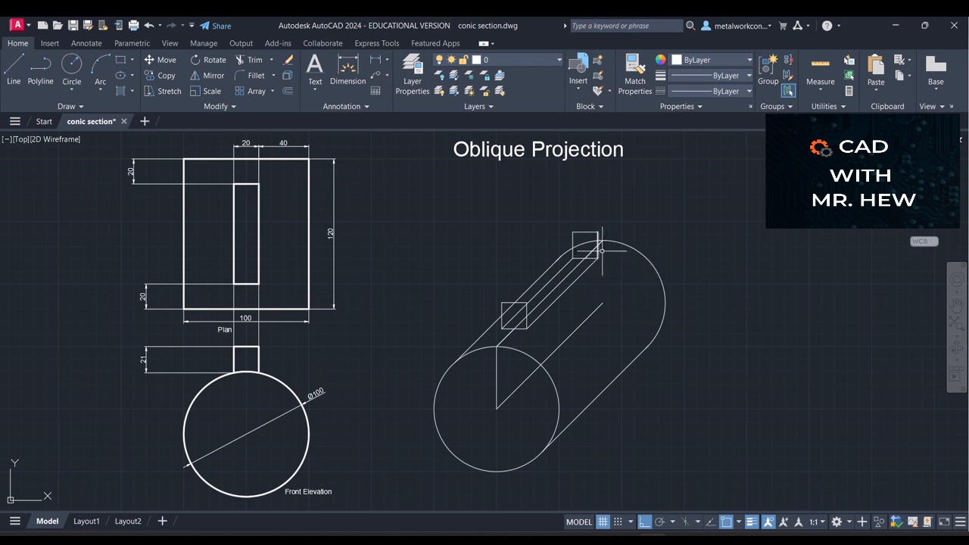
Step: Connect the upper-left and upper-right corners of the key's front face to the matching rear face corners with slanted lines
left_click(13, 74)
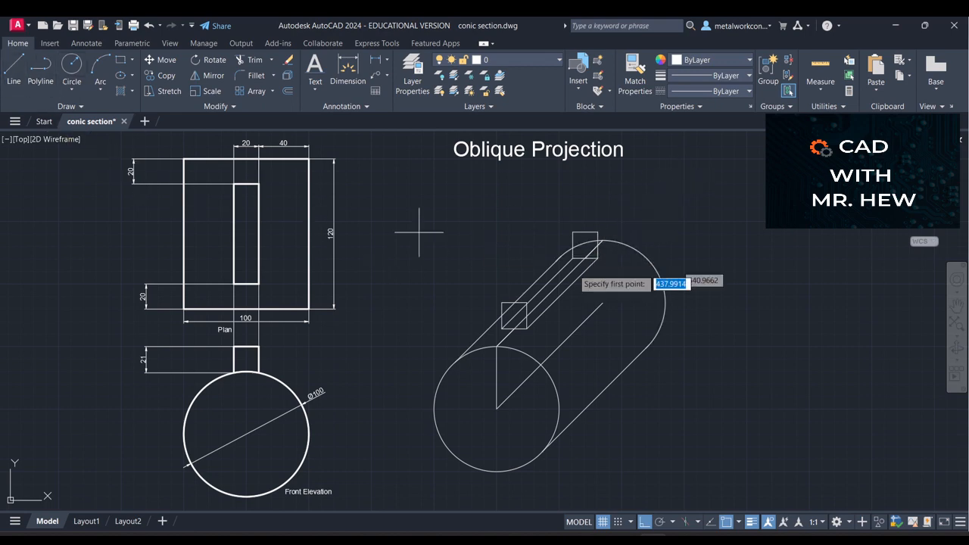
left_click(503, 303)
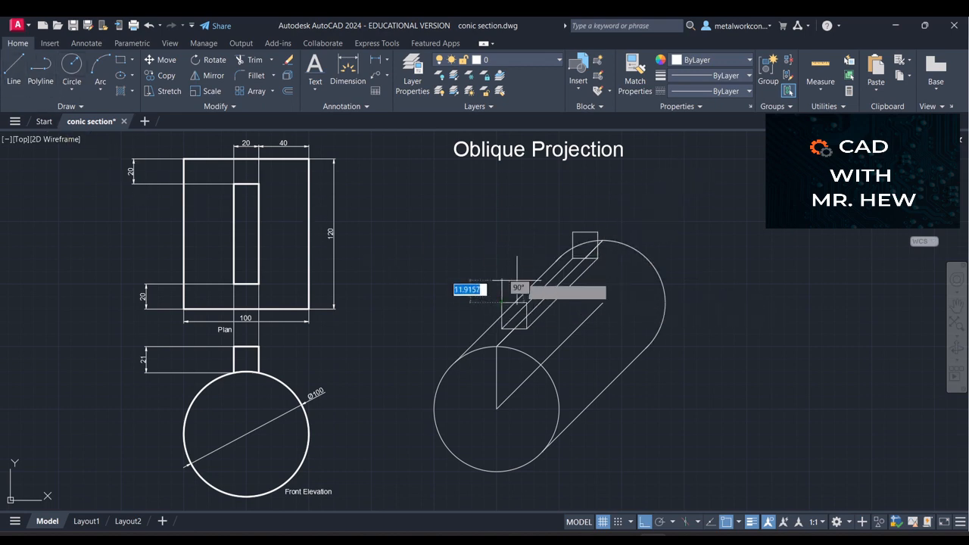
left_click(573, 232)
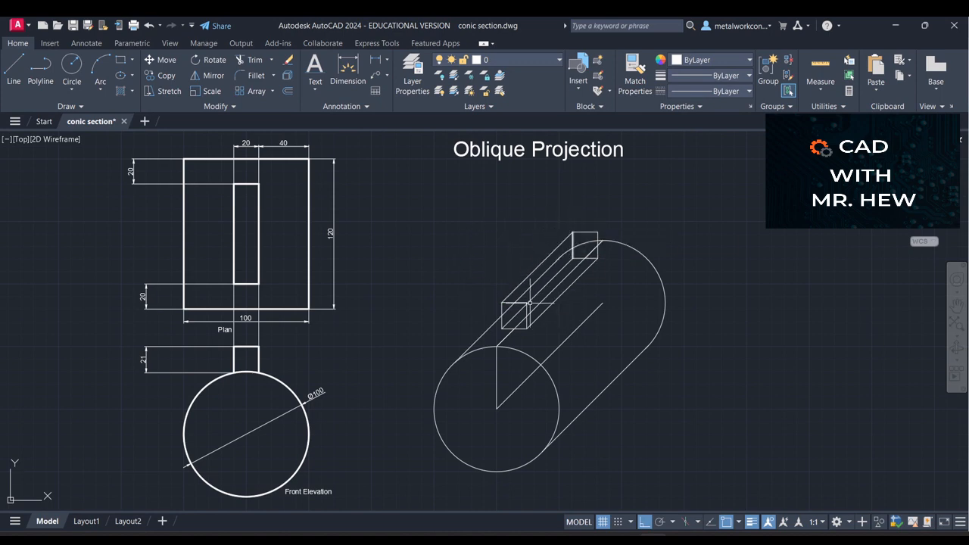
key("Return")
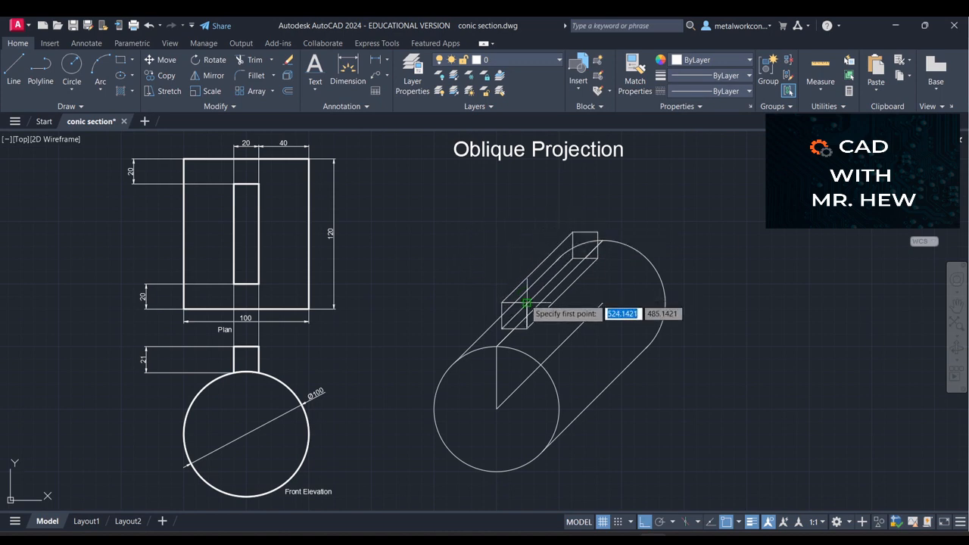
left_click(526, 303)
left_click(590, 241)
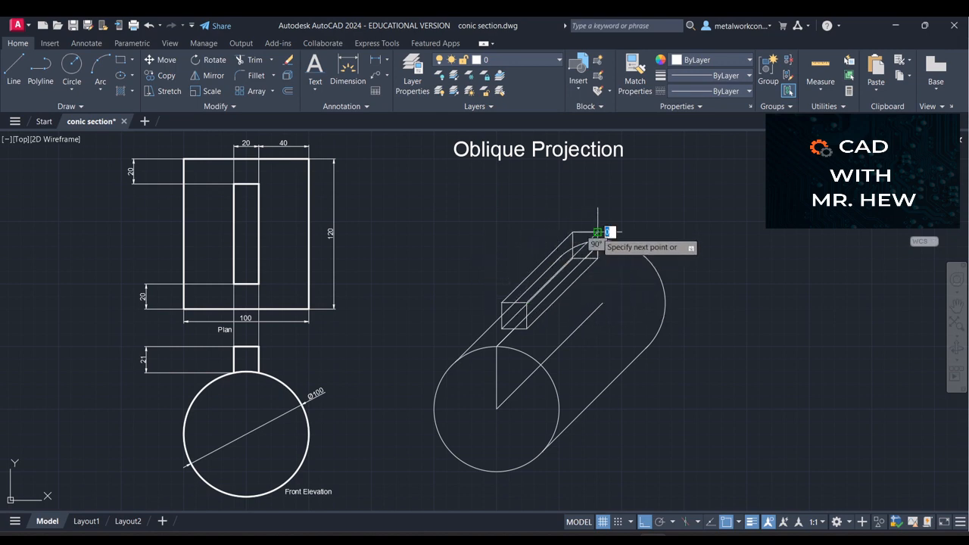
key("Return")
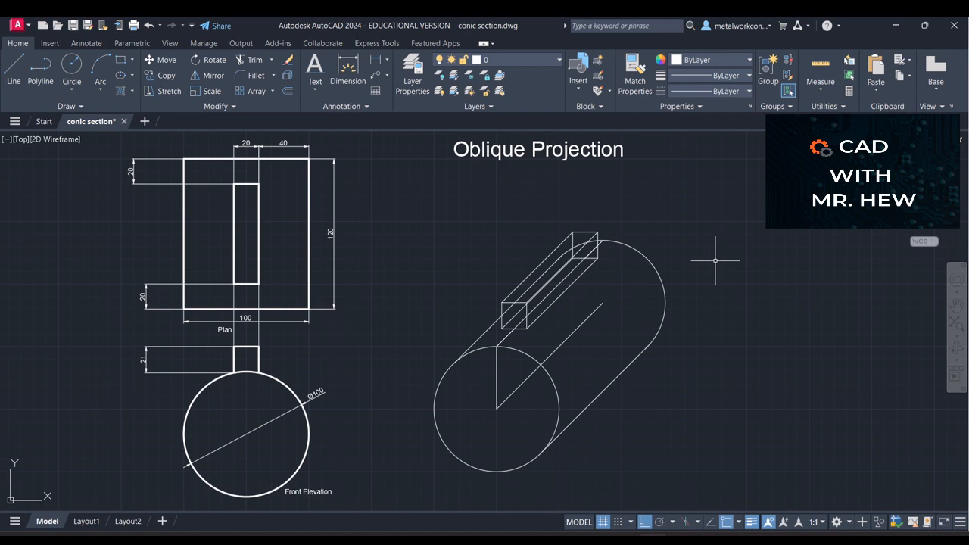
Step: Trim the cylinder edges hidden by the key and put the visible edges of the cylinder and key on the outline layer
type("l")
key("Return")
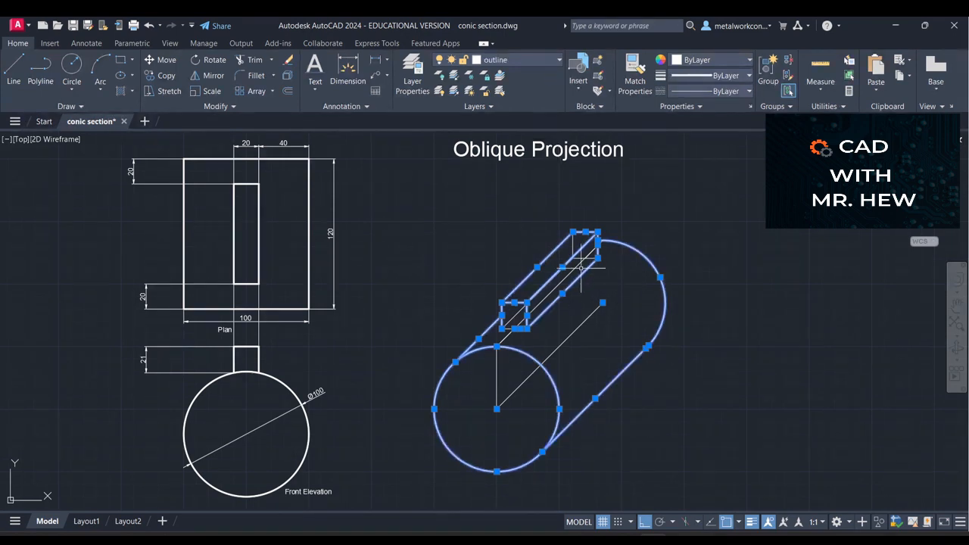
key("Escape")
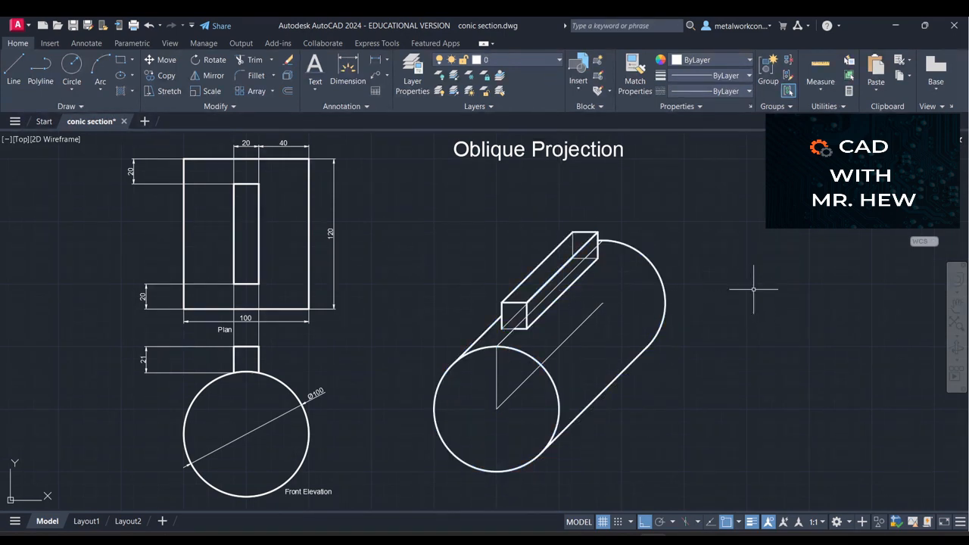